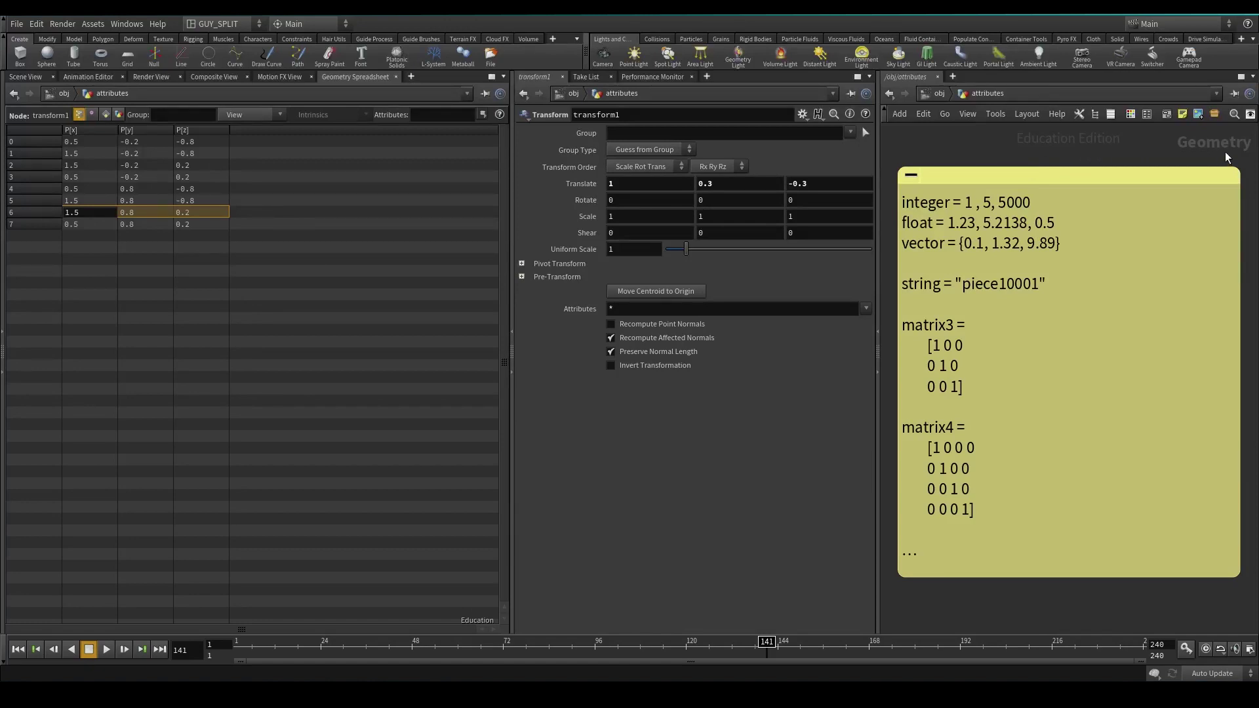
- Pan to the pig head nodes and open a lasting info window for testgeometry_pighead2
{"action": "middle_click_drag", "start_coordinate": [1225, 152], "coordinate": [1001, 172]}
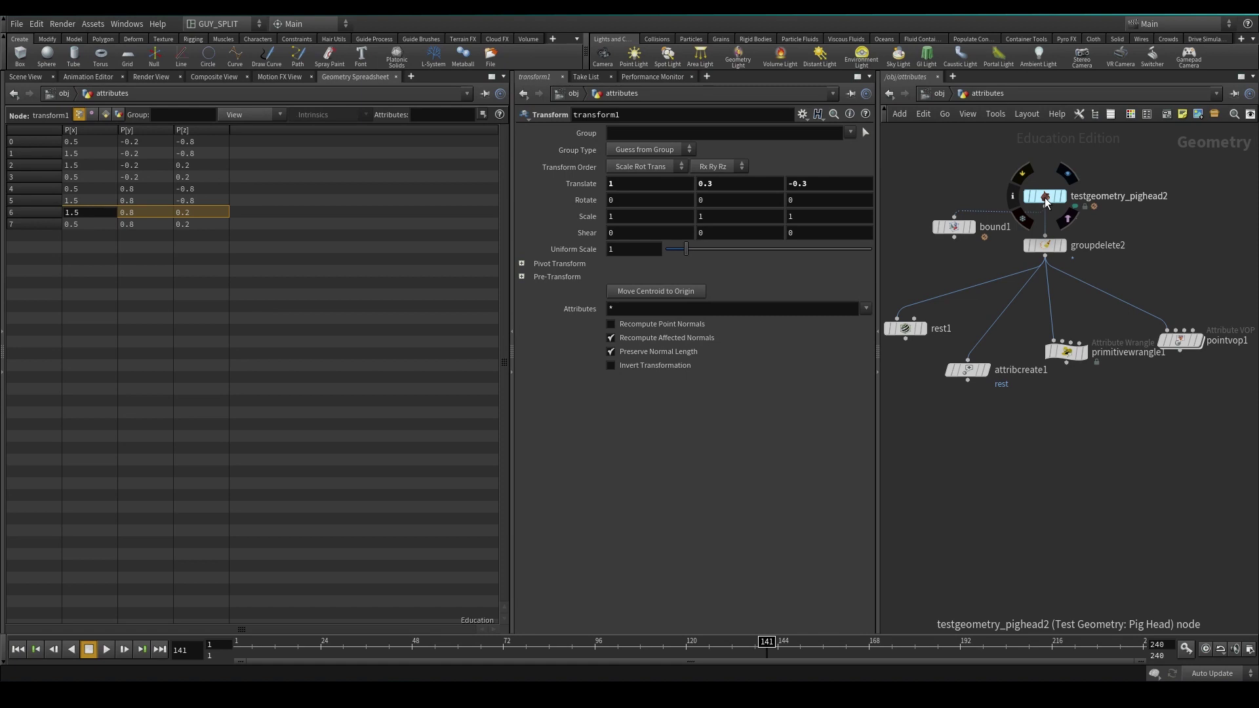
{"action": "middle_click", "coordinate": [1044, 198]}
{"action": "left_click", "coordinate": [1012, 196]}
- Move and enlarge the info window to show its groups, then show the Scene View
{"action": "left_click_drag", "start_coordinate": [763, 19], "coordinate": [572, 90]}
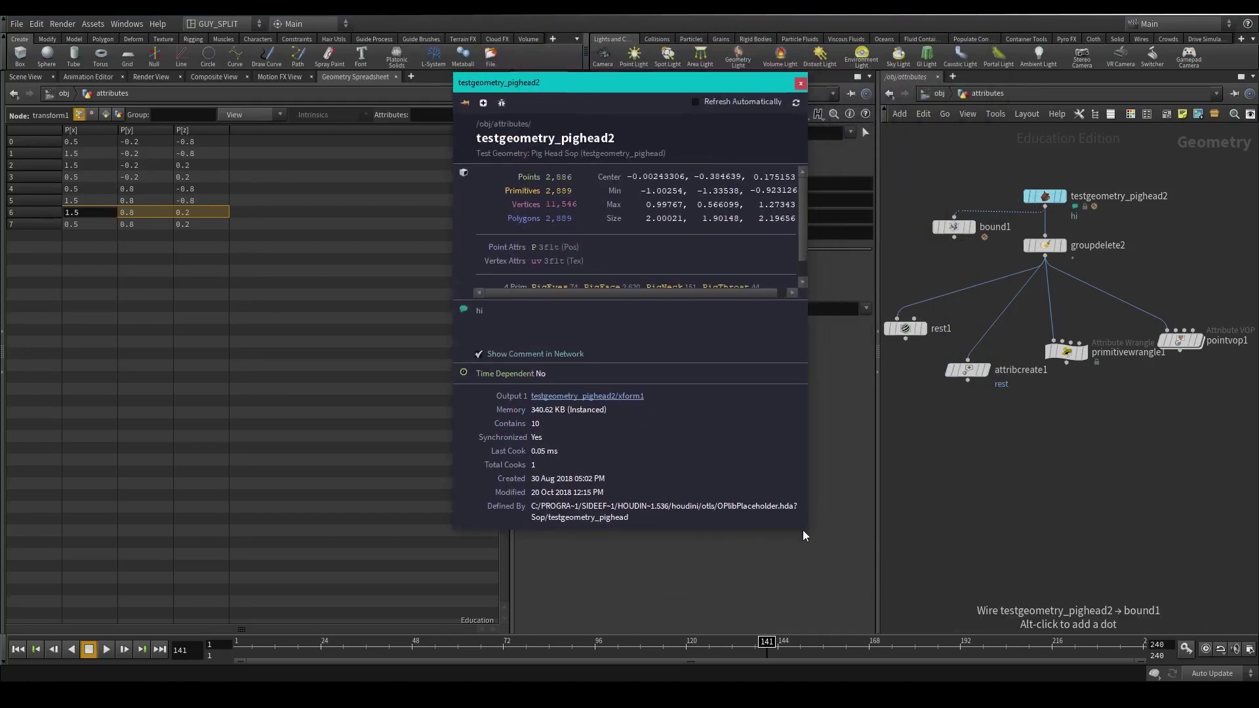
{"action": "left_click_drag", "start_coordinate": [807, 531], "coordinate": [925, 604]}
{"action": "mouse_move", "coordinate": [1039, 189]}
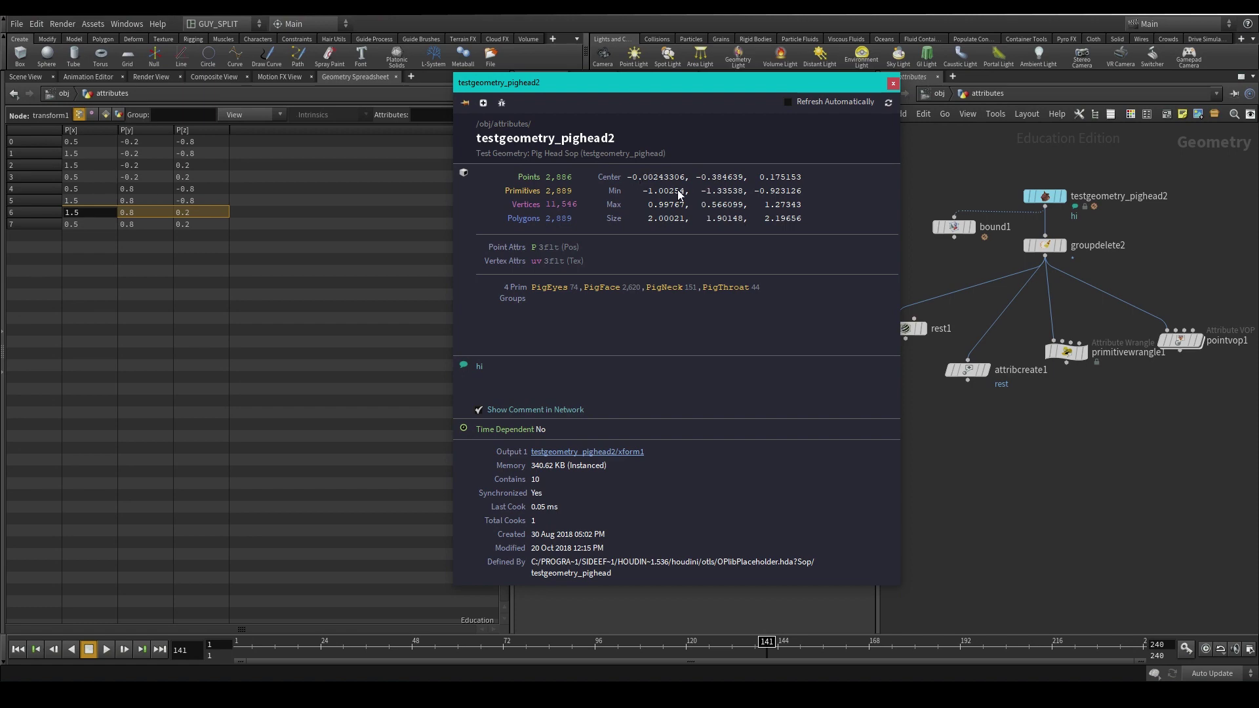
{"action": "left_click", "coordinate": [29, 78]}
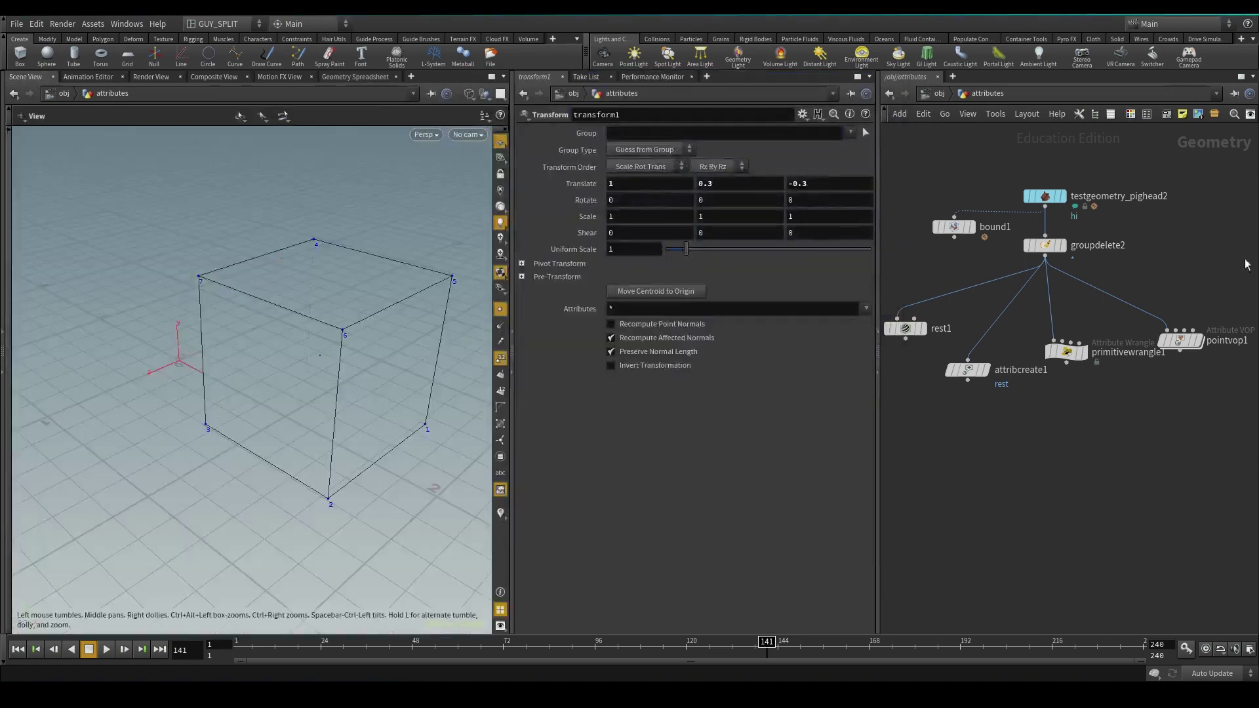
- Display testgeometry_pighead2 as a plain mesh with point numbers and markers hidden
{"action": "left_click", "coordinate": [1065, 196]}
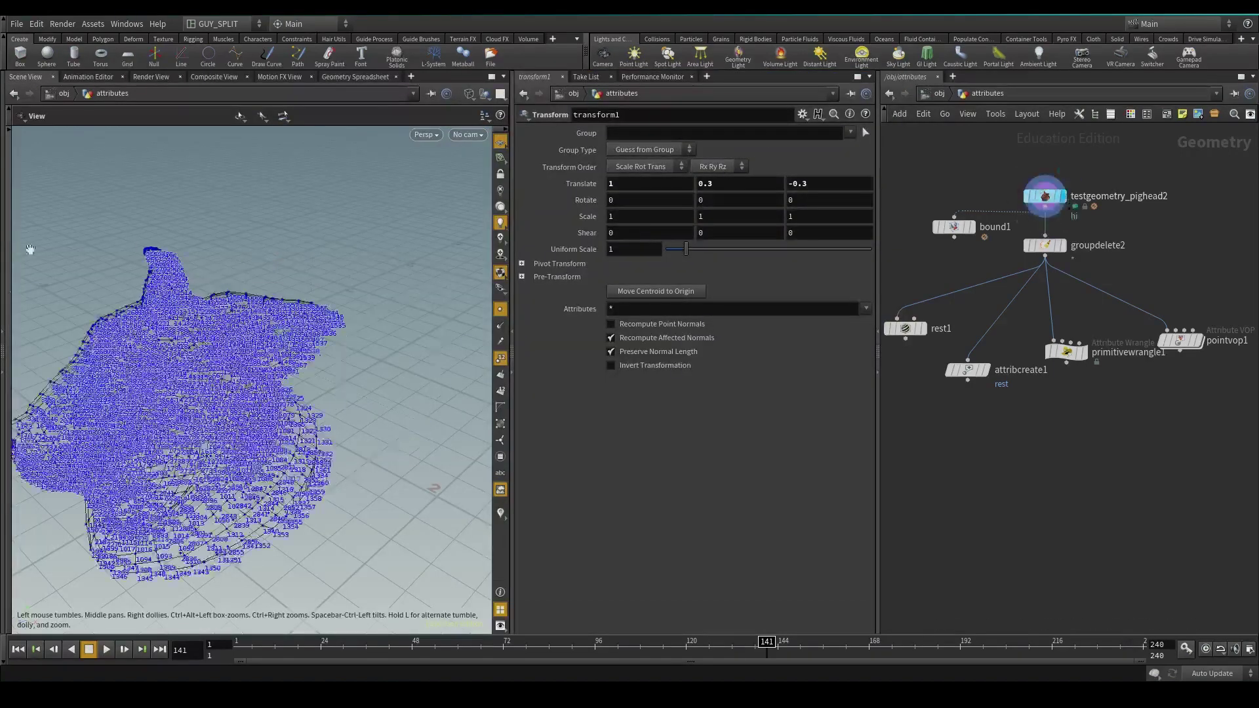
{"action": "left_click", "coordinate": [500, 358]}
{"action": "left_click", "coordinate": [500, 308]}
{"action": "left_click_drag", "start_coordinate": [259, 316], "coordinate": [298, 310]}
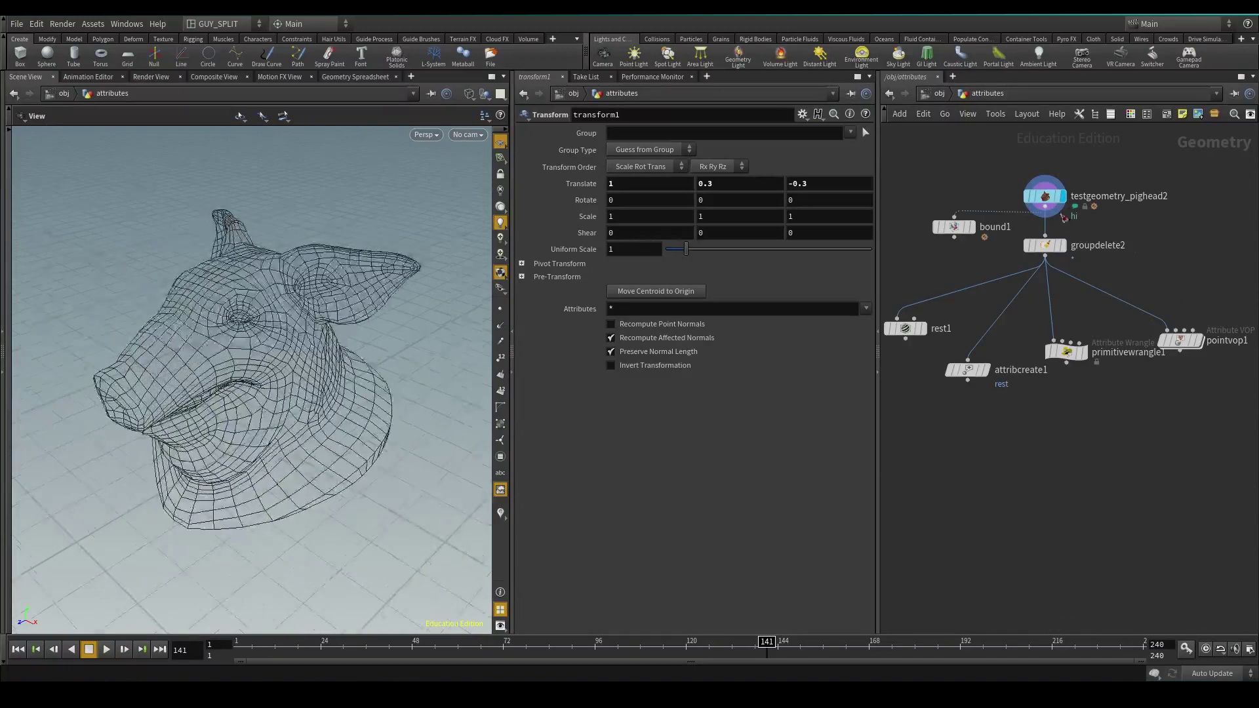
- Display and select bound1's bounding box, then open the pig head node's info window
{"action": "left_click", "coordinate": [971, 227]}
{"action": "left_click", "coordinate": [956, 228]}
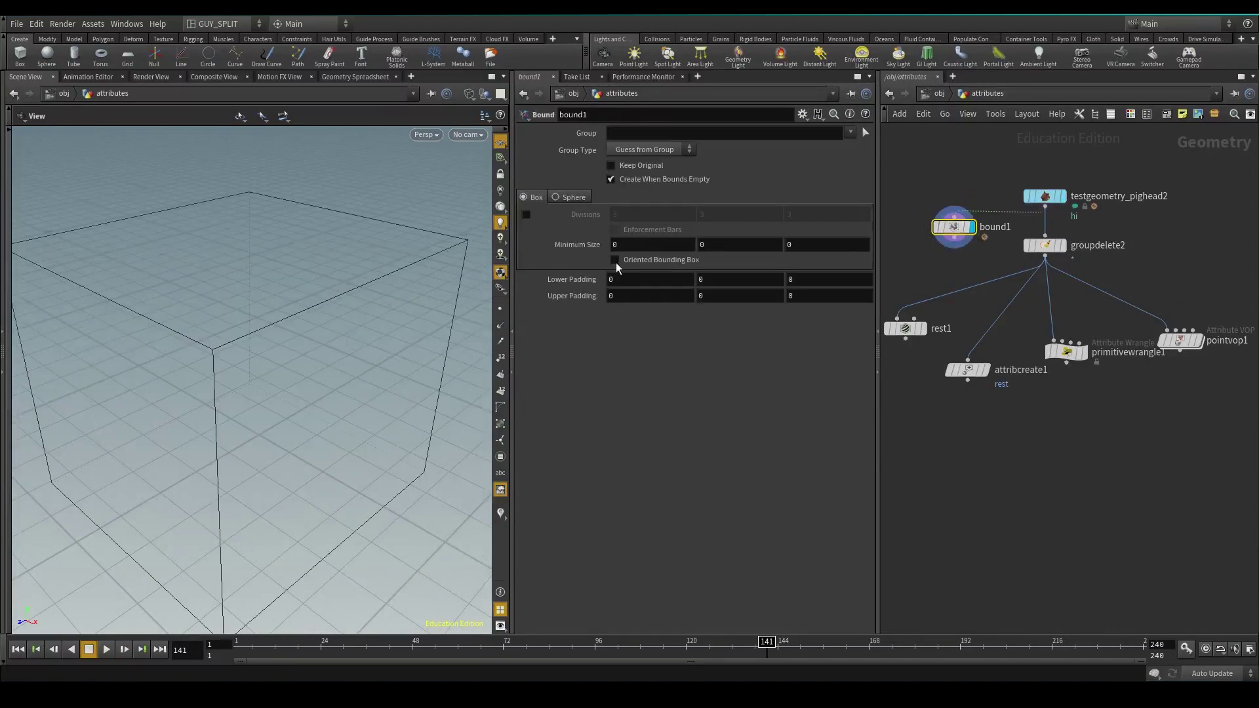
{"action": "left_click_drag", "start_coordinate": [314, 399], "coordinate": [259, 382]}
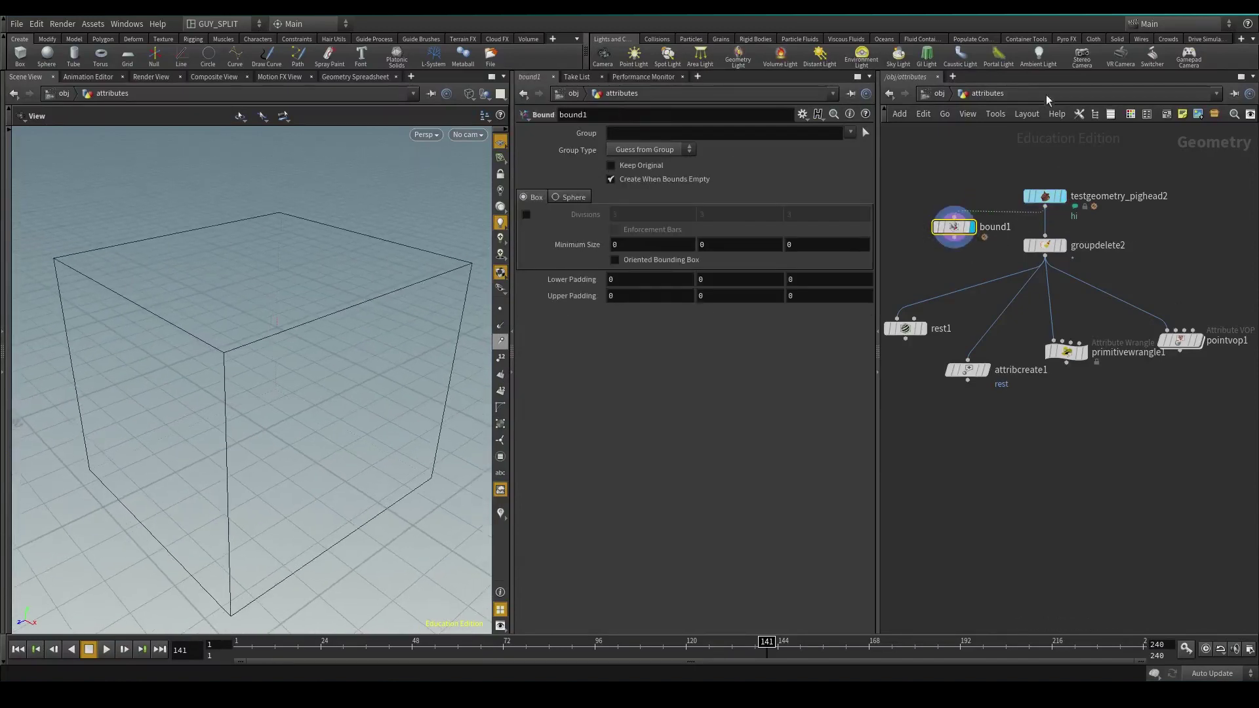
{"action": "mouse_move", "coordinate": [1020, 200]}
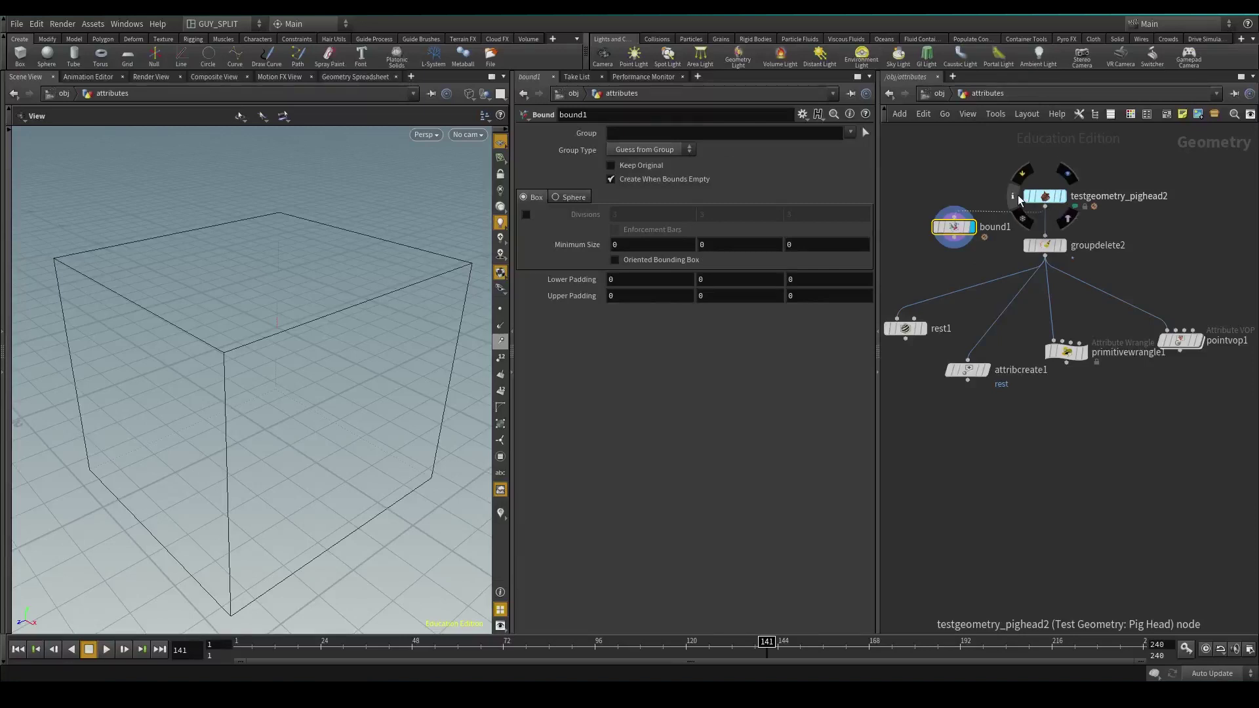
{"action": "left_click", "coordinate": [1014, 197]}
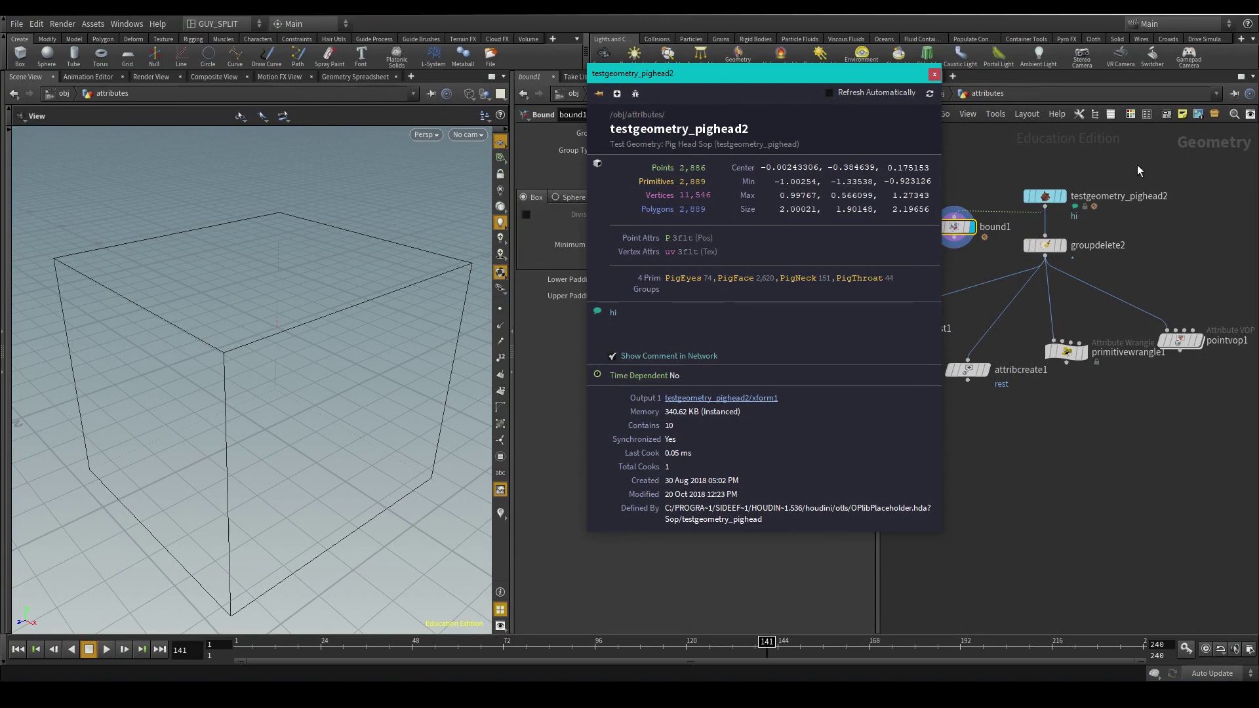
{"action": "mouse_move", "coordinate": [1040, 188]}
- Close the testgeometry_pighead2 info window after reviewing its point, primitive and group counts
{"action": "left_click", "coordinate": [933, 74]}
- Display groupdelete2, check its point and primitive counts, and confirm rest1 adds a rest attribute
{"action": "left_click", "coordinate": [1045, 246]}
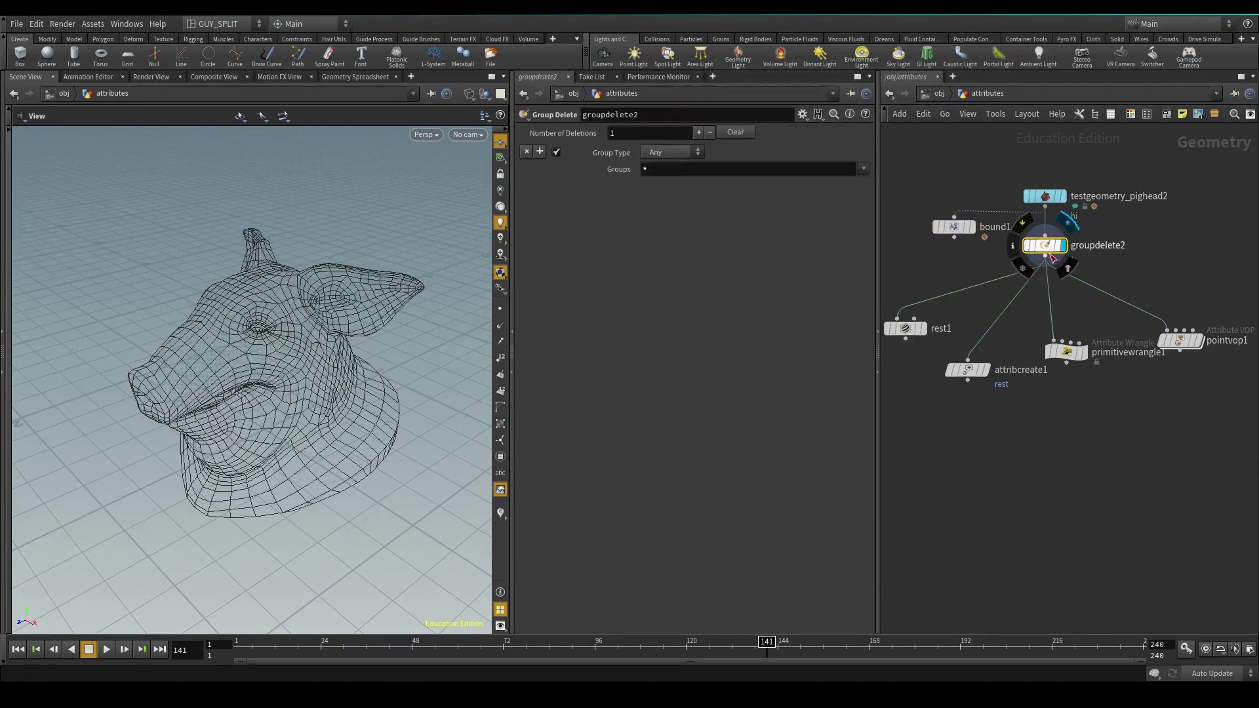
{"action": "middle_click", "coordinate": [1045, 254]}
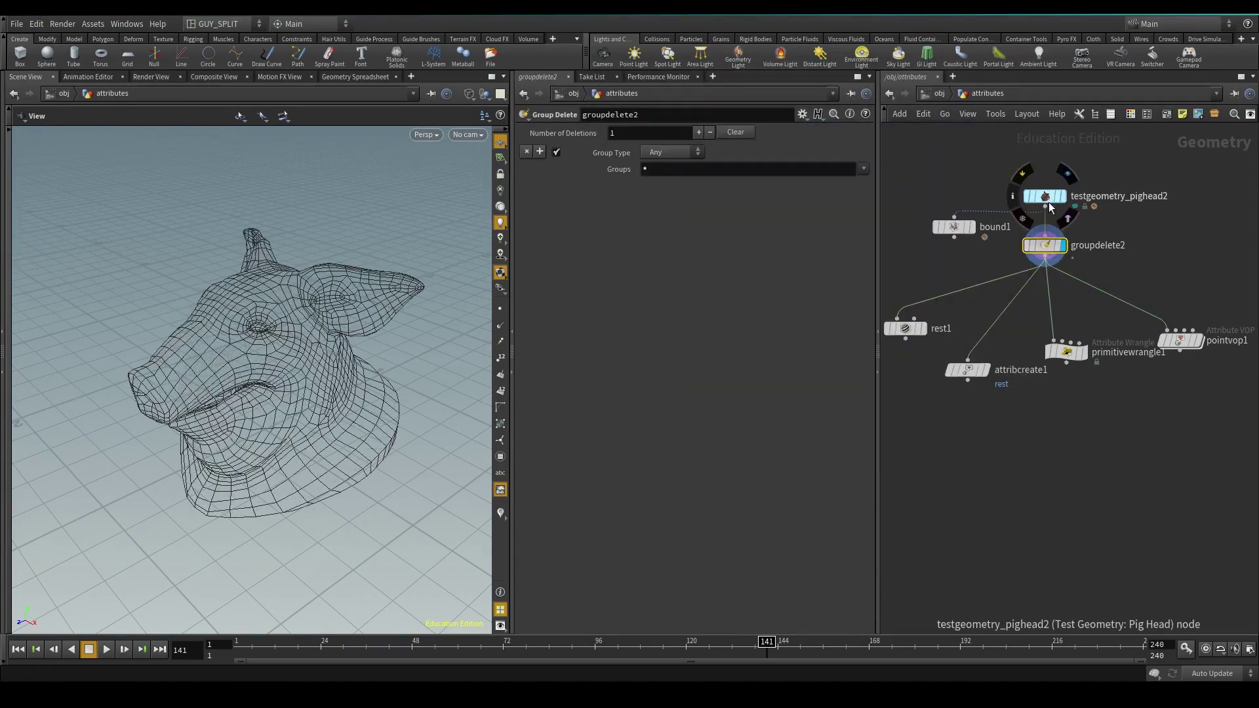
{"action": "middle_click", "coordinate": [1043, 247]}
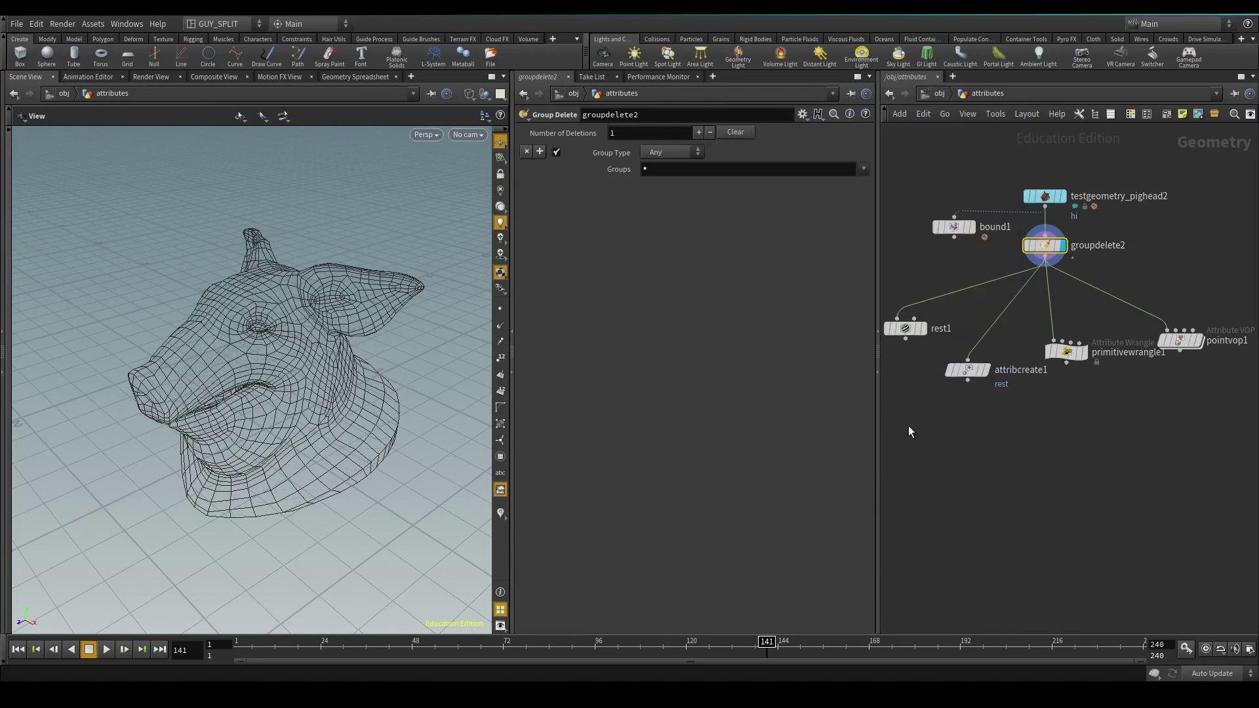
{"action": "left_click", "coordinate": [900, 329]}
{"action": "middle_click", "coordinate": [935, 335]}
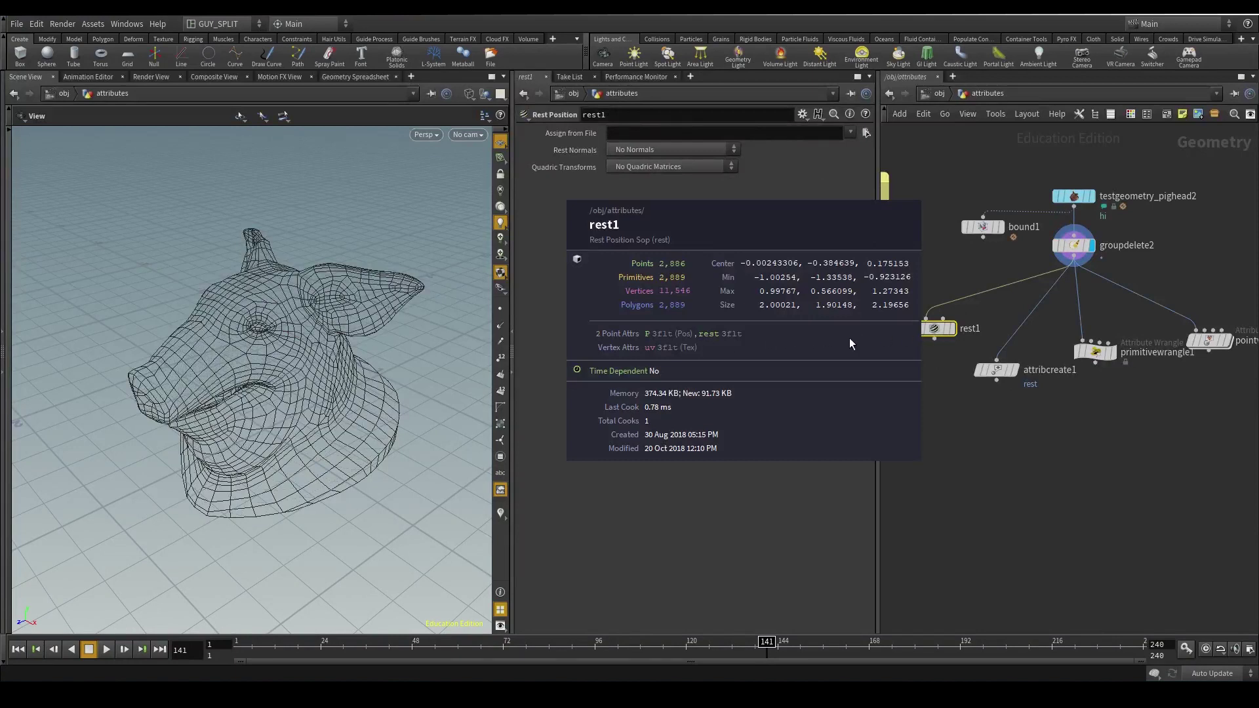
- Select attribcreate1 and pointvop1, and compare P and rest values in the Geometry Spreadsheet
{"action": "left_click_drag", "start_coordinate": [1042, 441], "coordinate": [985, 340]}
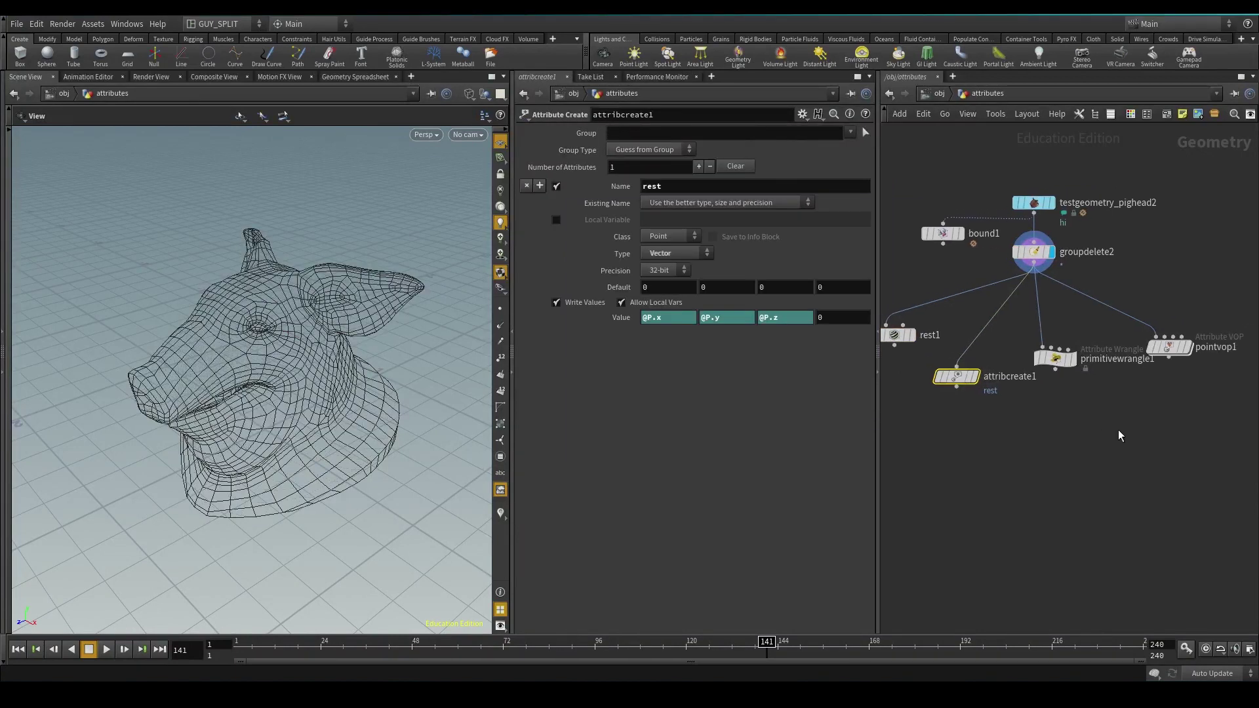
{"action": "left_click_drag", "start_coordinate": [1206, 277], "coordinate": [939, 426]}
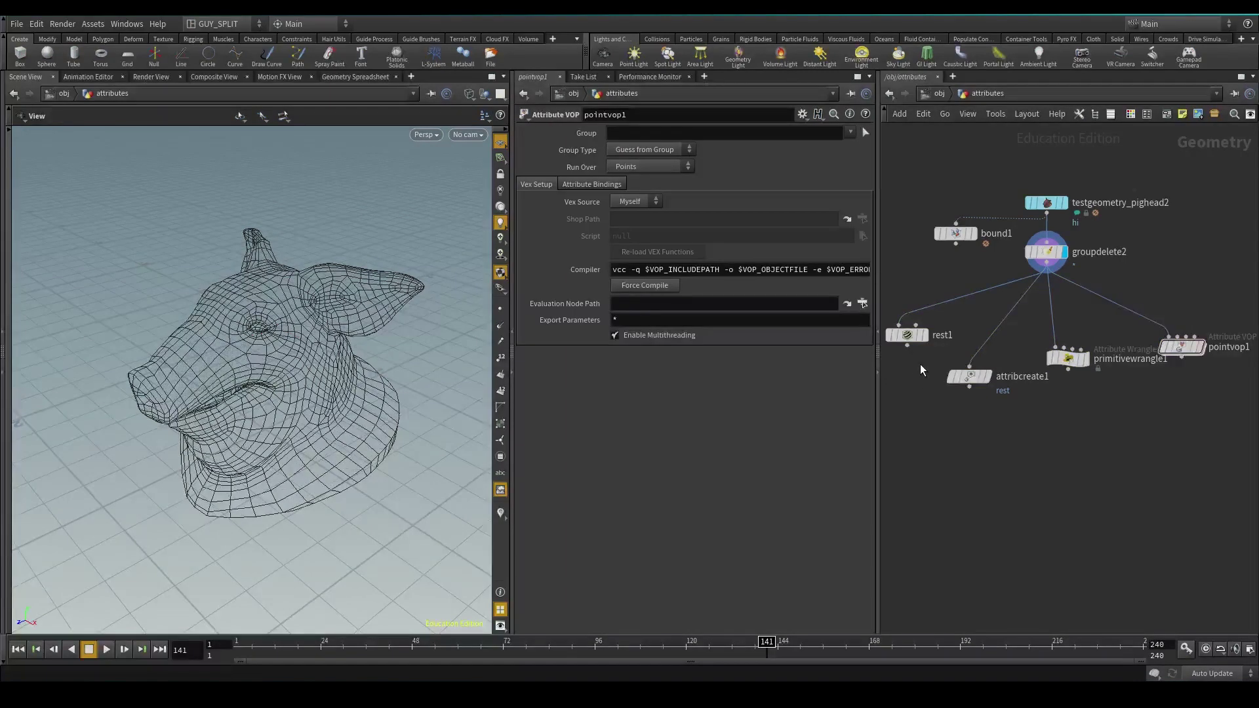
{"action": "left_click", "coordinate": [355, 77]}
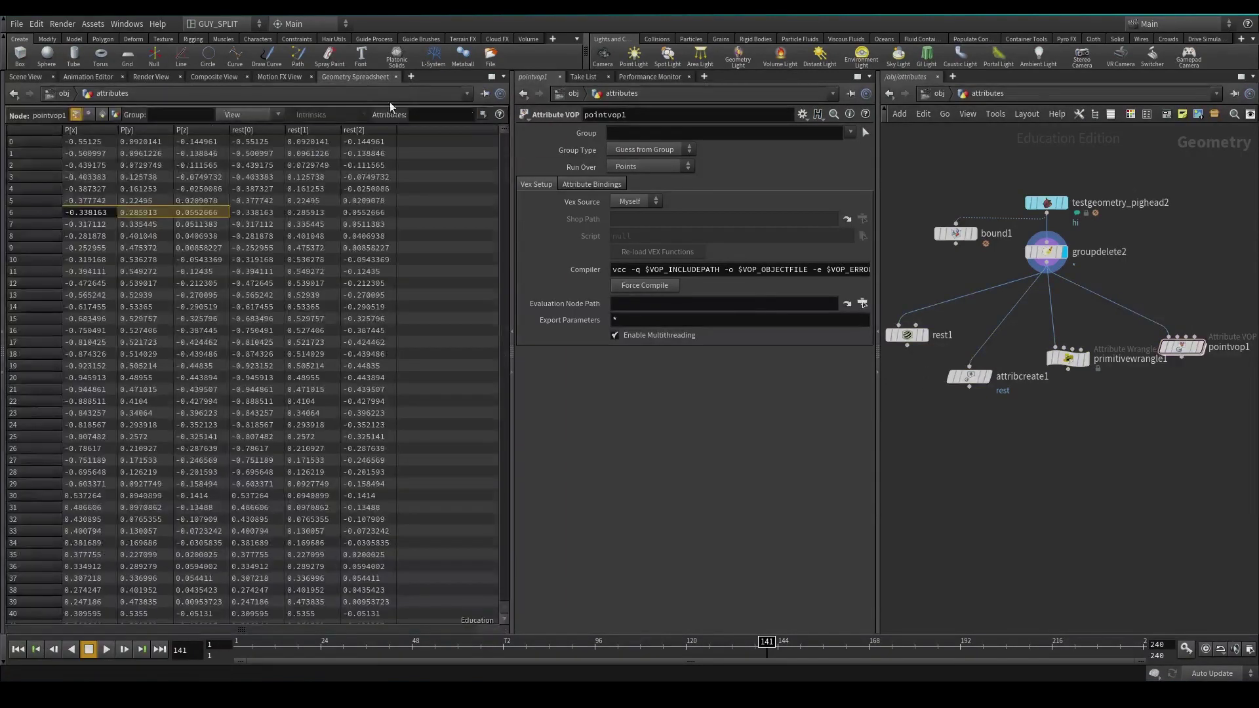
- Cancel the stray wire, review rest1, and highlight attribcreate1's attribute name rest
{"action": "left_click", "coordinate": [969, 386]}
{"action": "key", "text": "Escape"}
{"action": "left_click", "coordinate": [906, 335]}
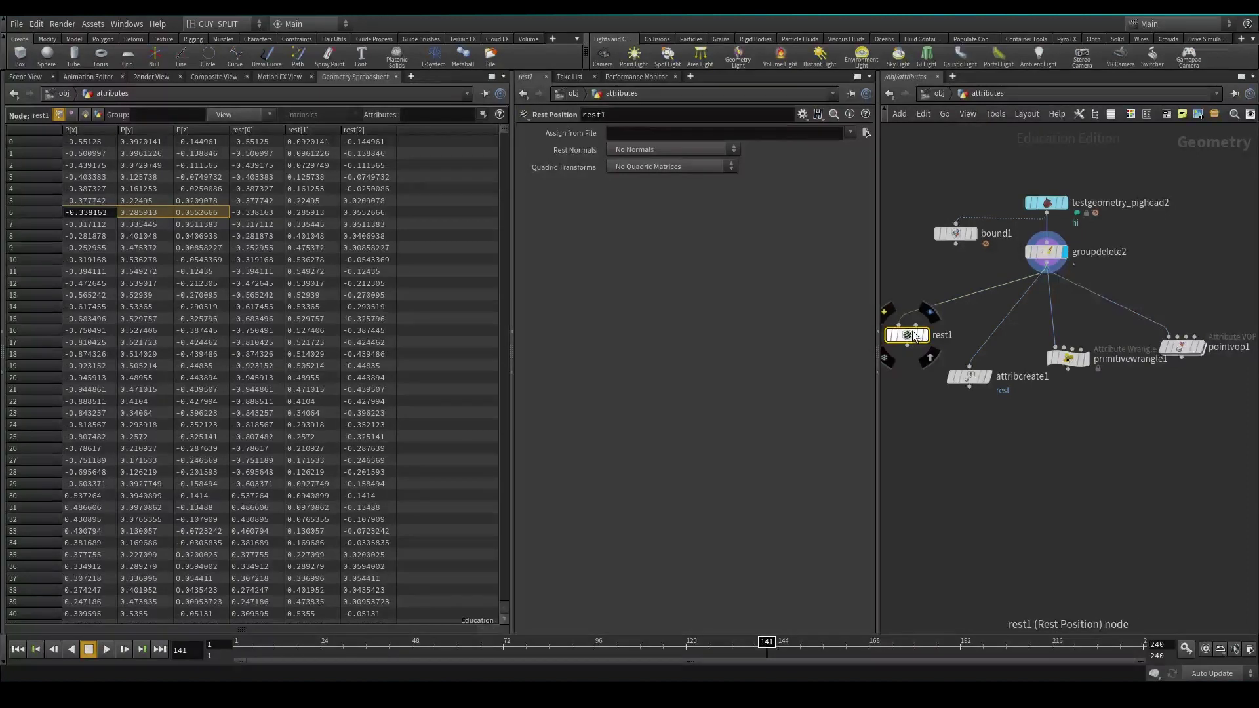
{"action": "left_click_drag", "start_coordinate": [933, 420], "coordinate": [1013, 364]}
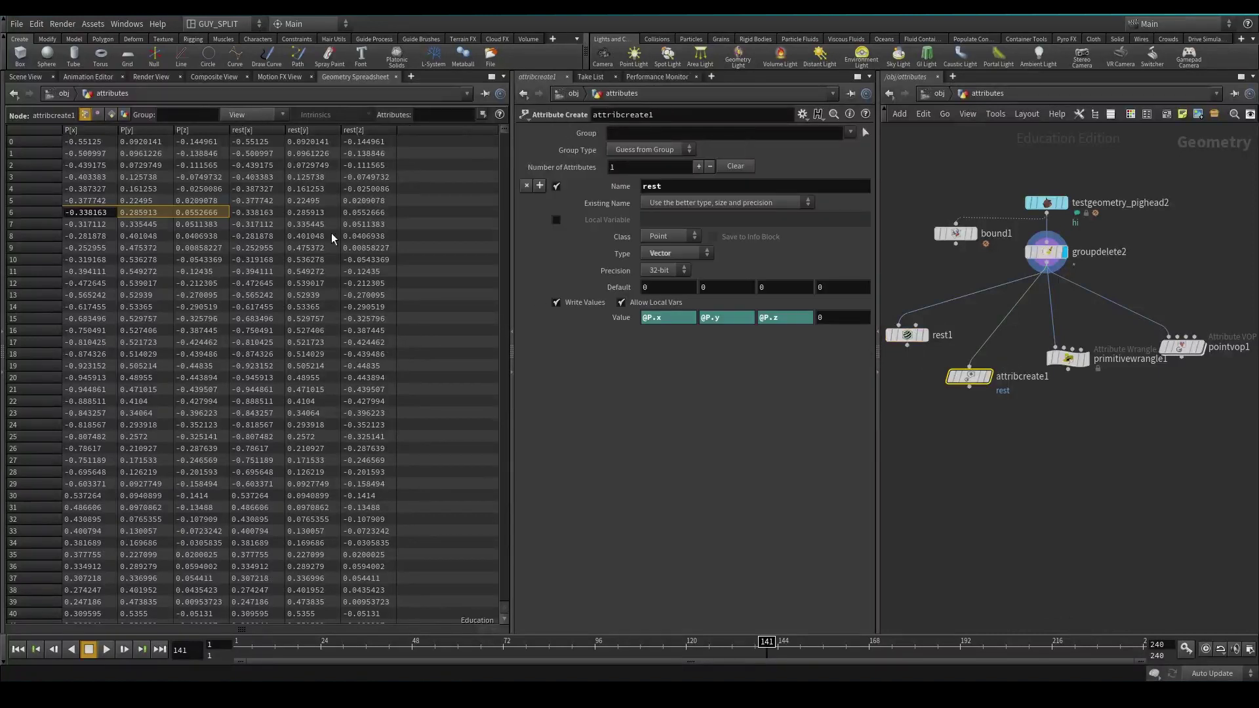
{"action": "double_click", "coordinate": [673, 187]}
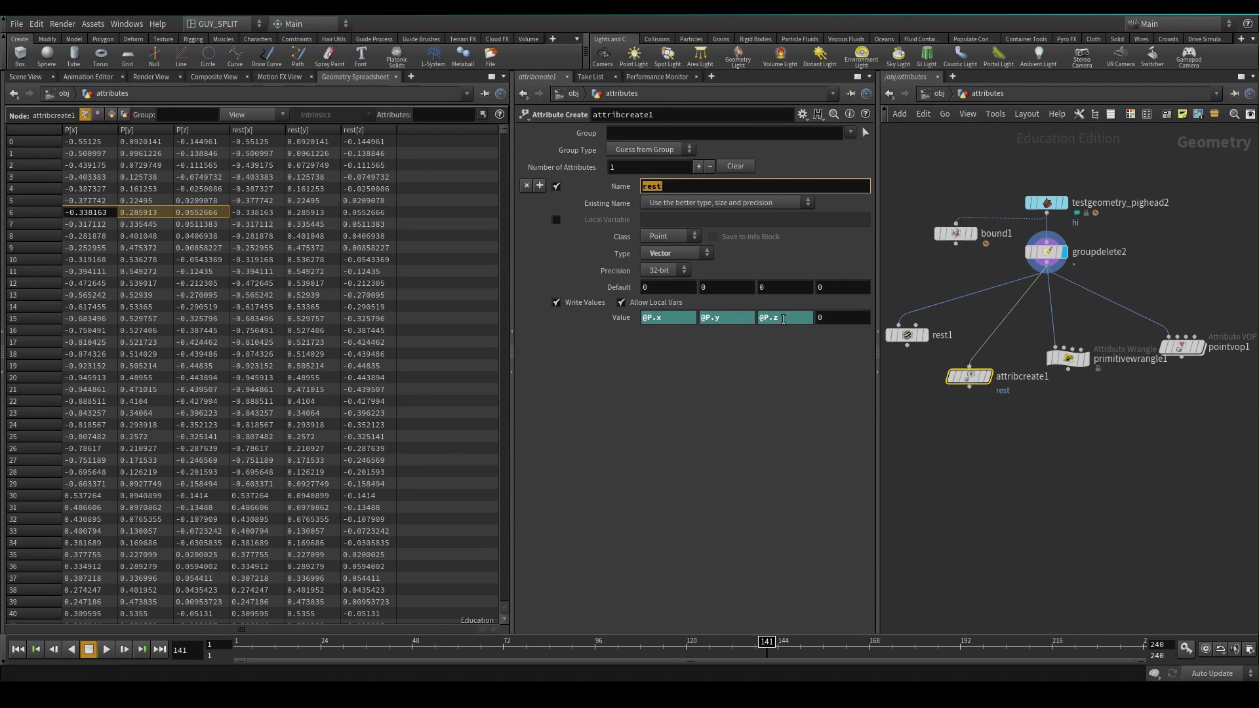
- Inspect primitivewrangle1's VEX expression v@rest = @P;
{"action": "left_click_drag", "start_coordinate": [1127, 410], "coordinate": [1045, 340]}
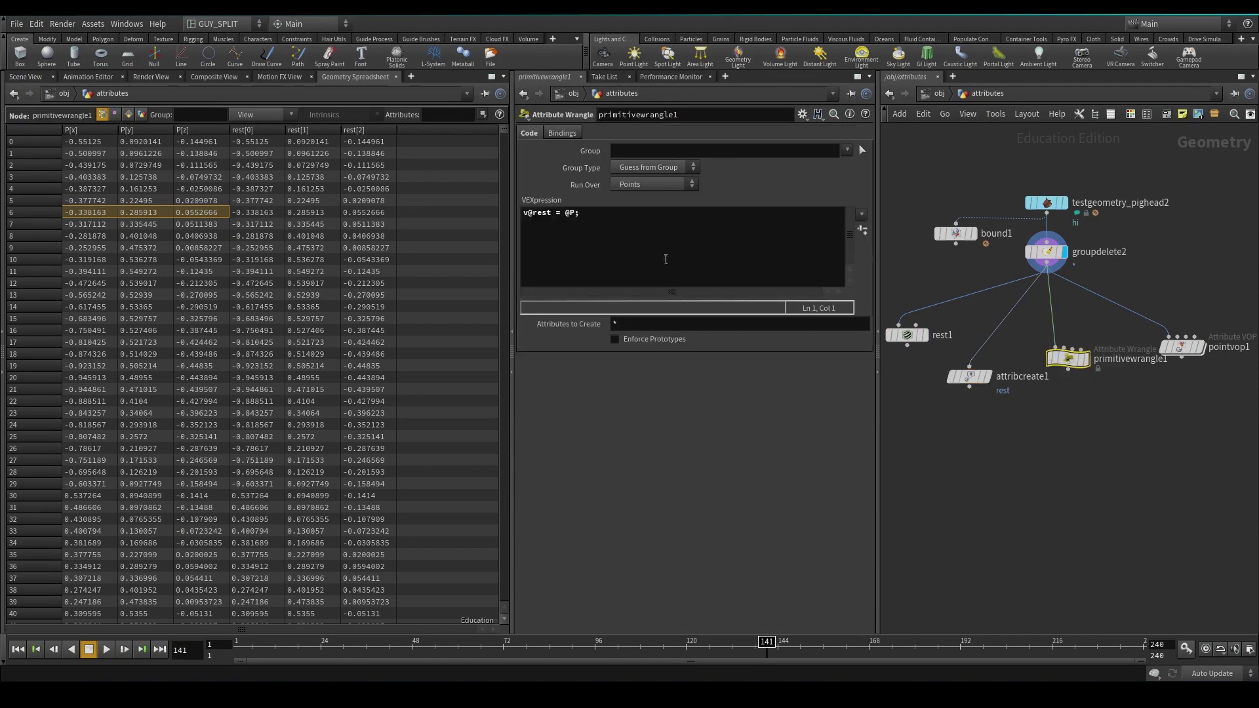
{"action": "triple_click", "coordinate": [593, 217]}
{"action": "left_click", "coordinate": [600, 239]}
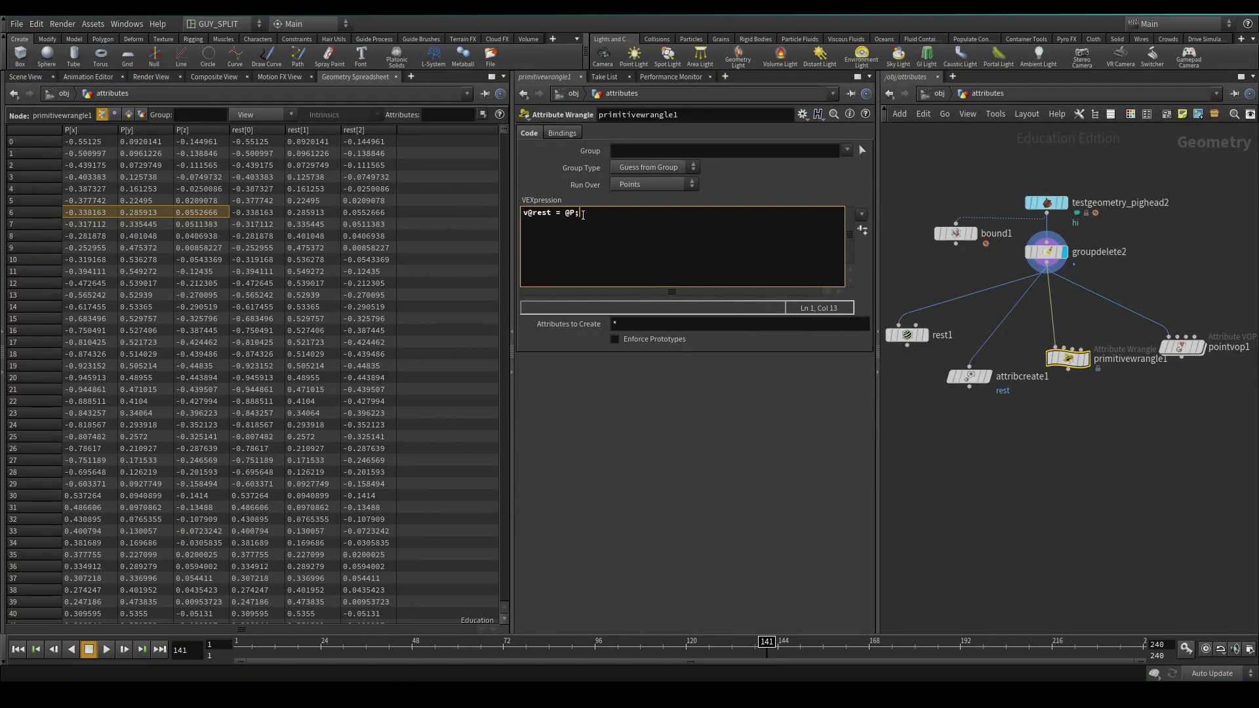
- Dive into pointvop1 to inspect its rest bind node, then return to the attributes network
{"action": "left_click", "coordinate": [1184, 350]}
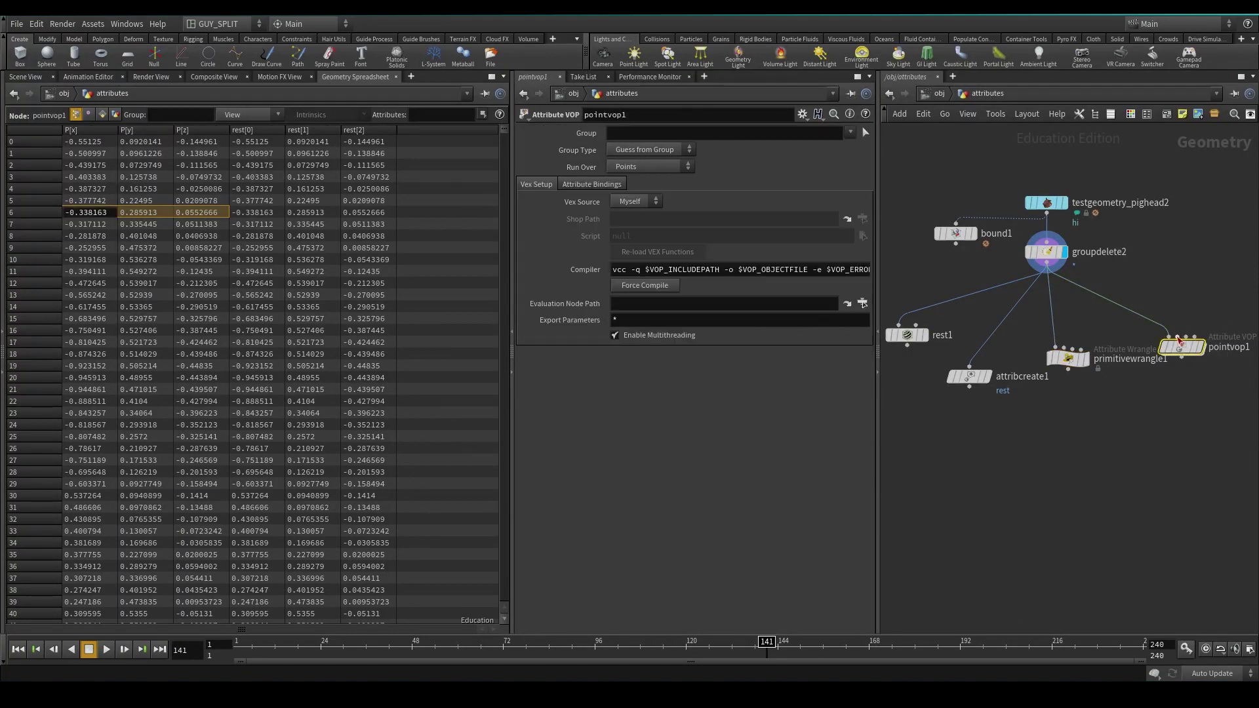
{"action": "double_click", "coordinate": [1186, 351]}
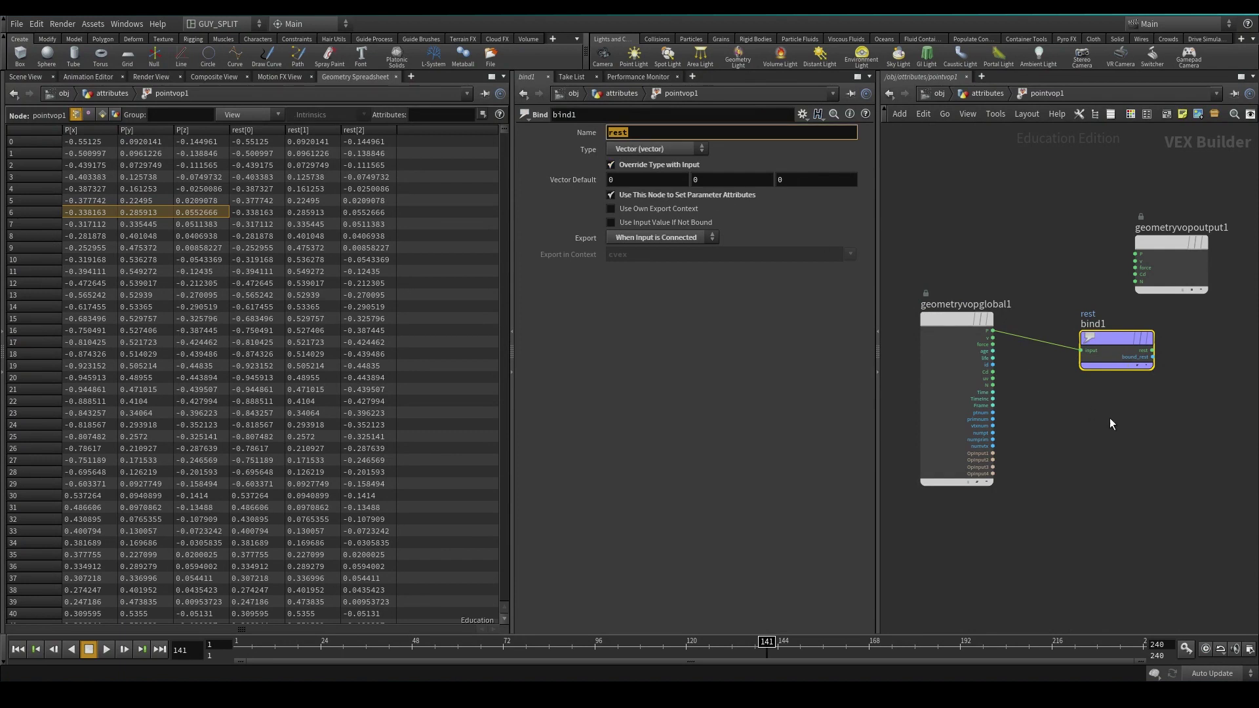
{"action": "left_click_drag", "start_coordinate": [1143, 408], "coordinate": [1098, 338]}
{"action": "left_click", "coordinate": [986, 93]}
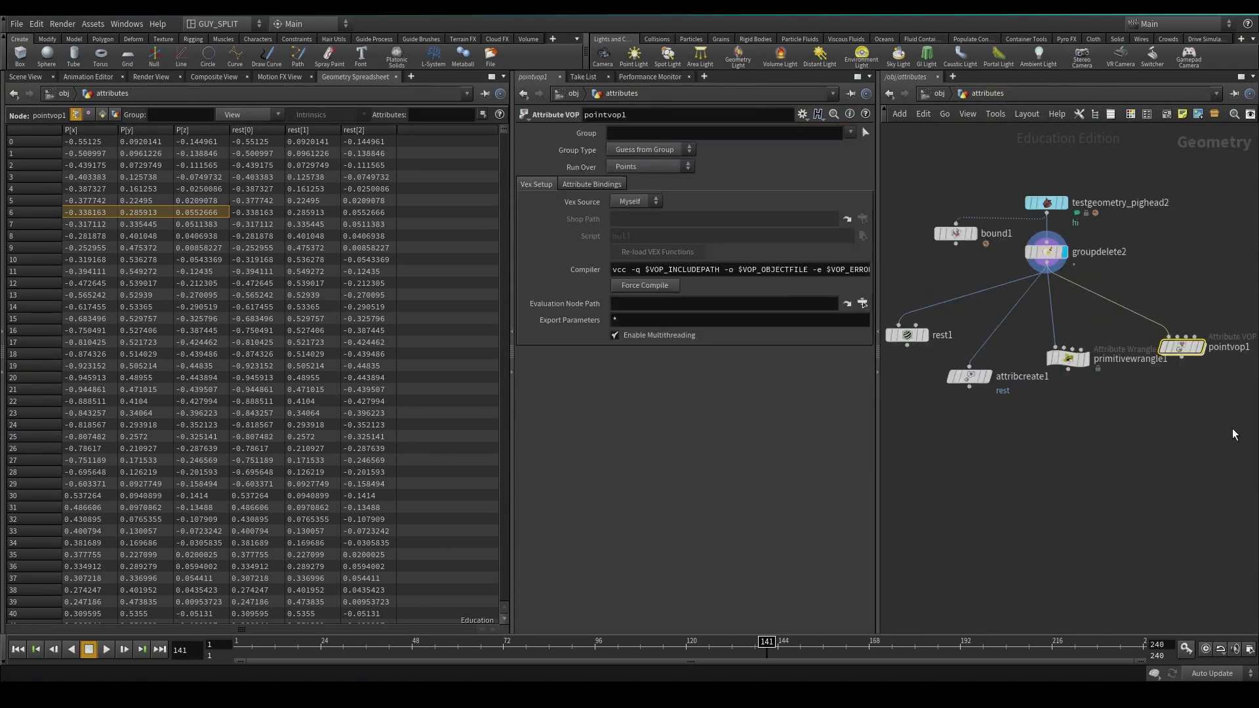
{"action": "left_click_drag", "start_coordinate": [1205, 431], "coordinate": [924, 298]}
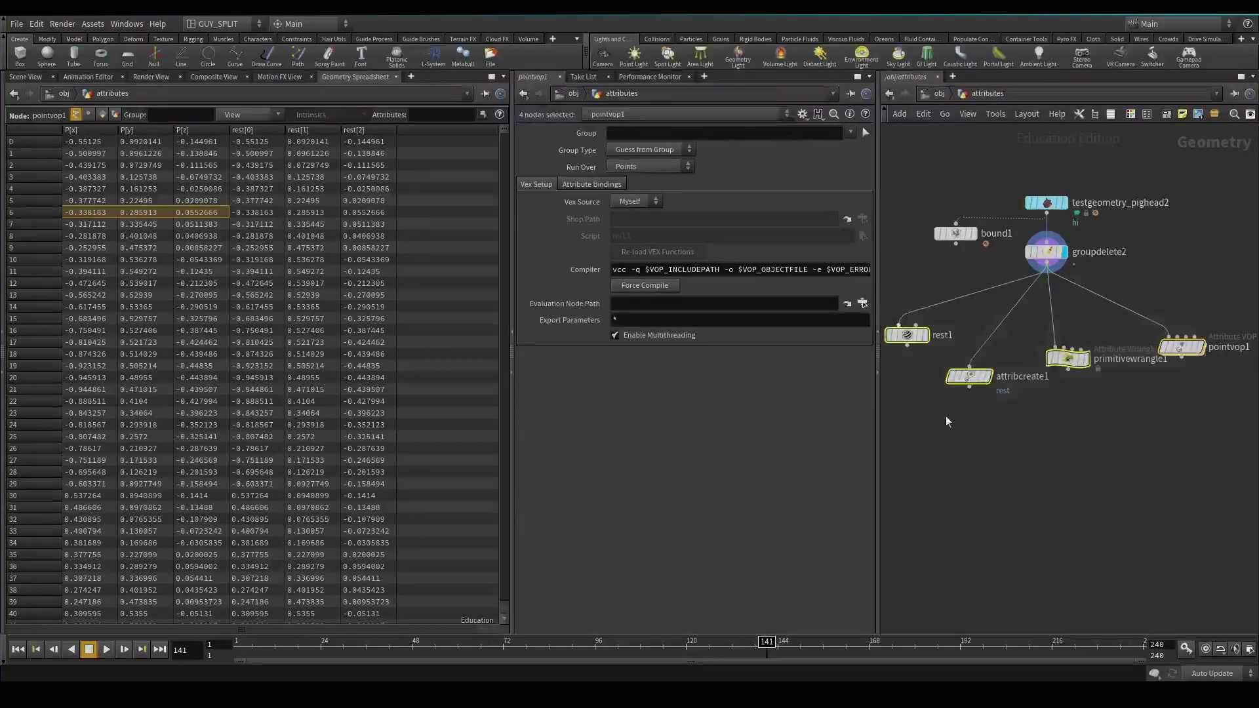
{"action": "left_click", "coordinate": [1000, 496]}
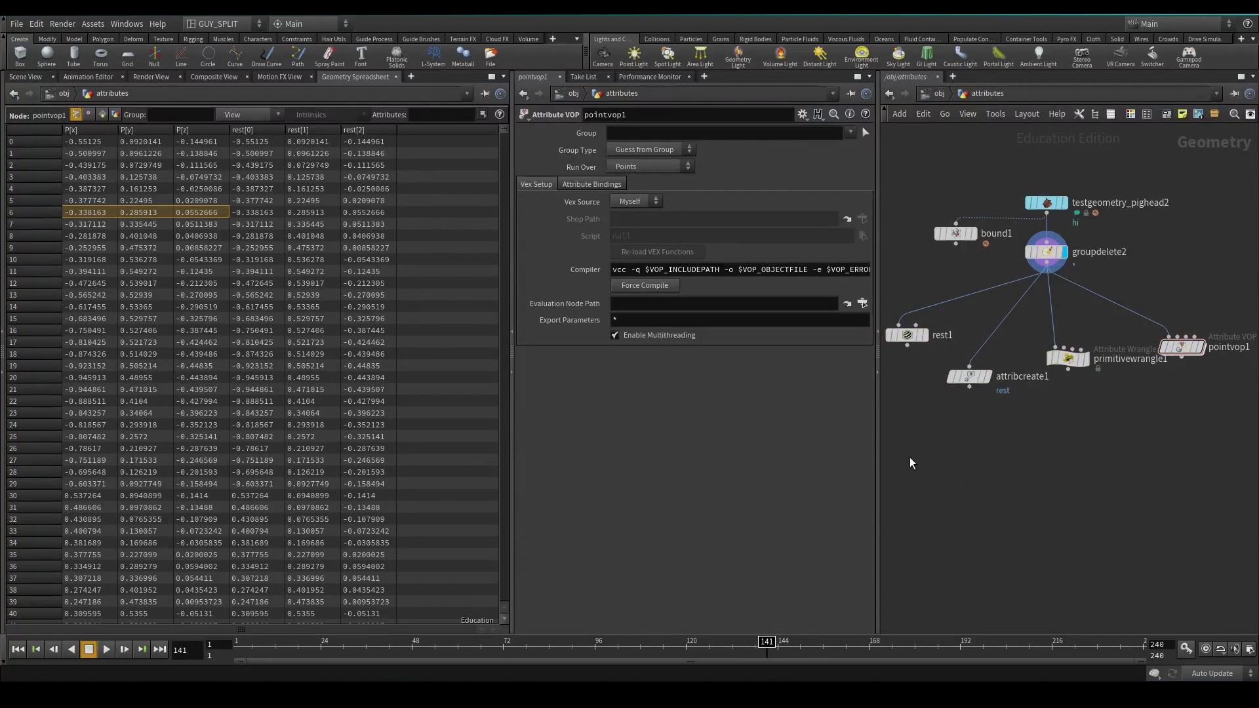
{"action": "left_click", "coordinate": [907, 335]}
{"action": "left_click", "coordinate": [969, 377]}
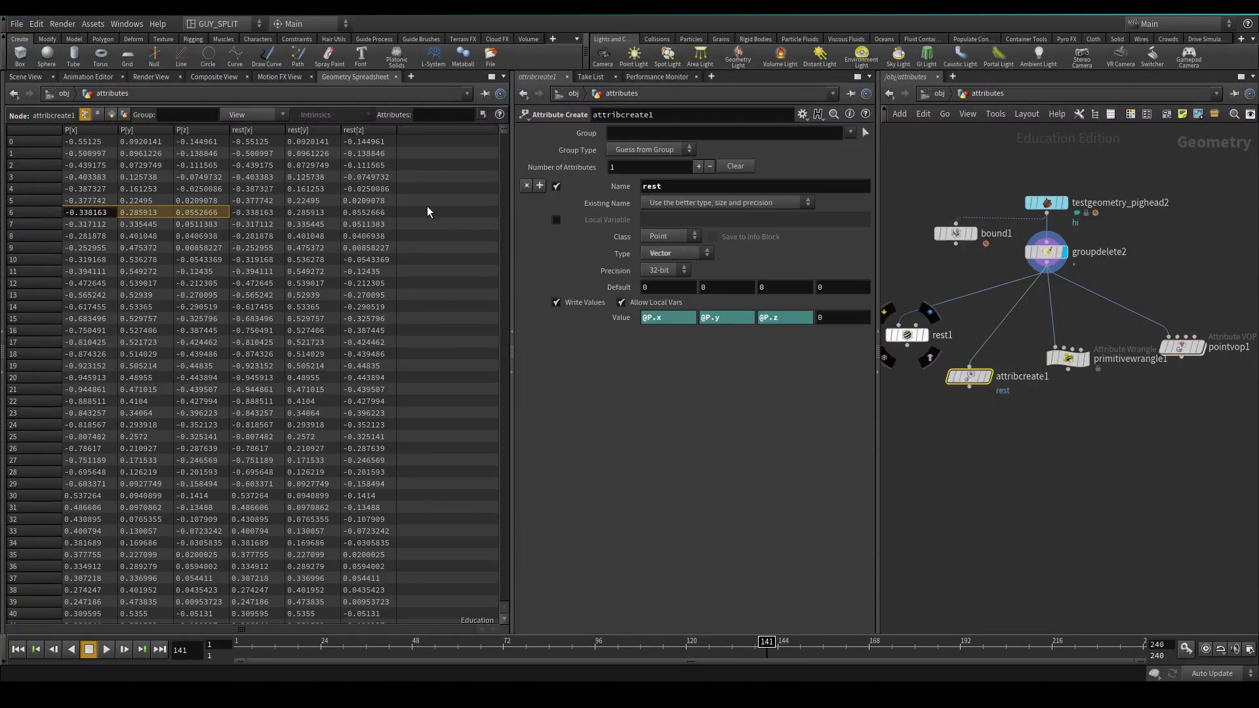
{"action": "left_click", "coordinate": [1068, 357]}
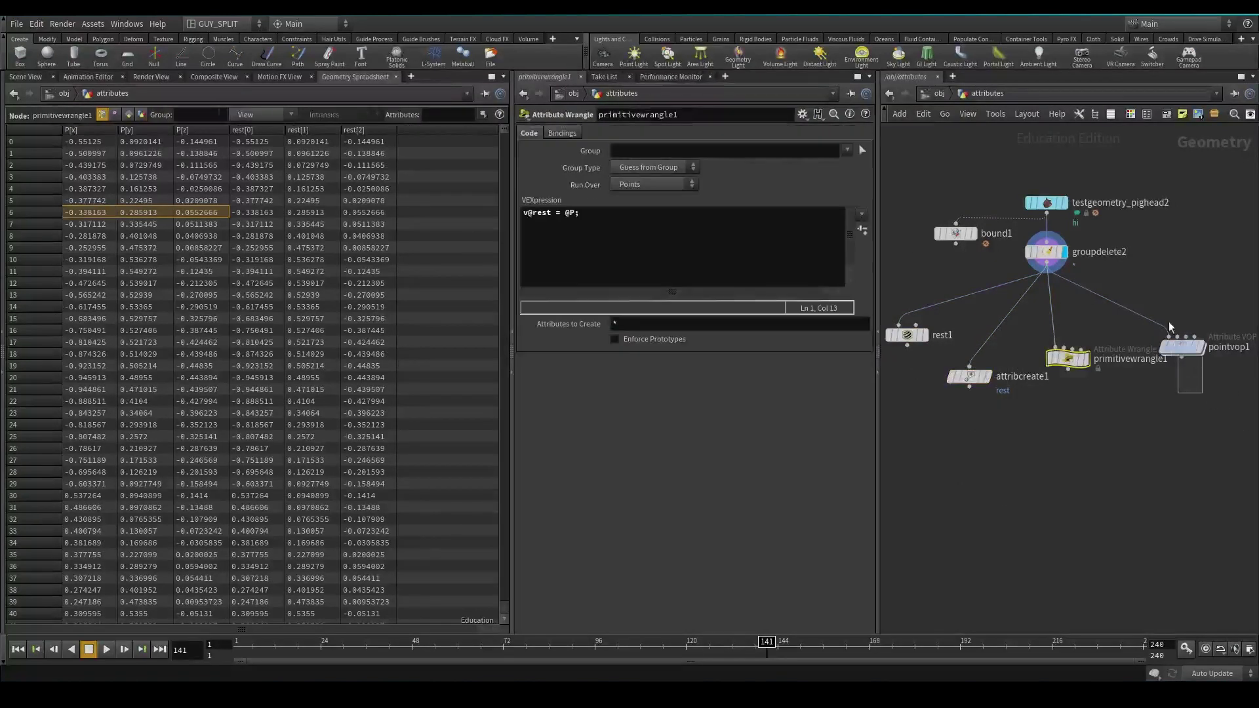
{"action": "left_click", "coordinate": [1180, 346]}
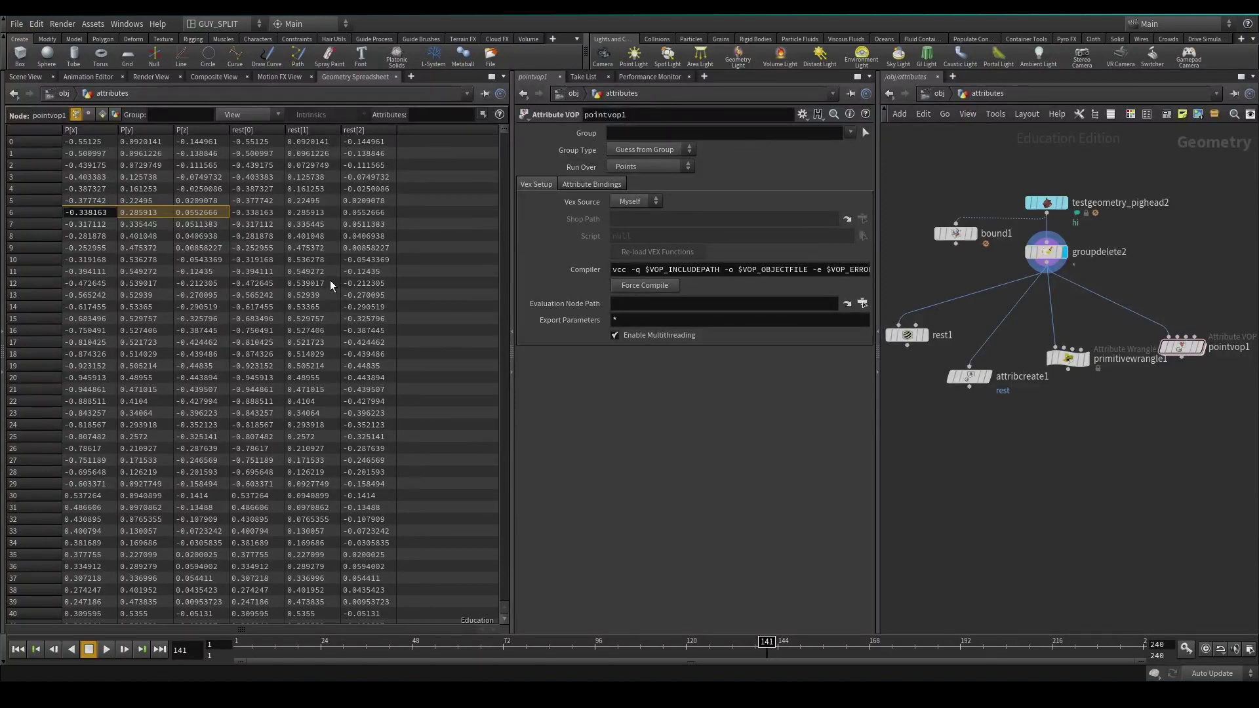
{"action": "middle_click_drag", "start_coordinate": [949, 416], "coordinate": [1205, 346]}
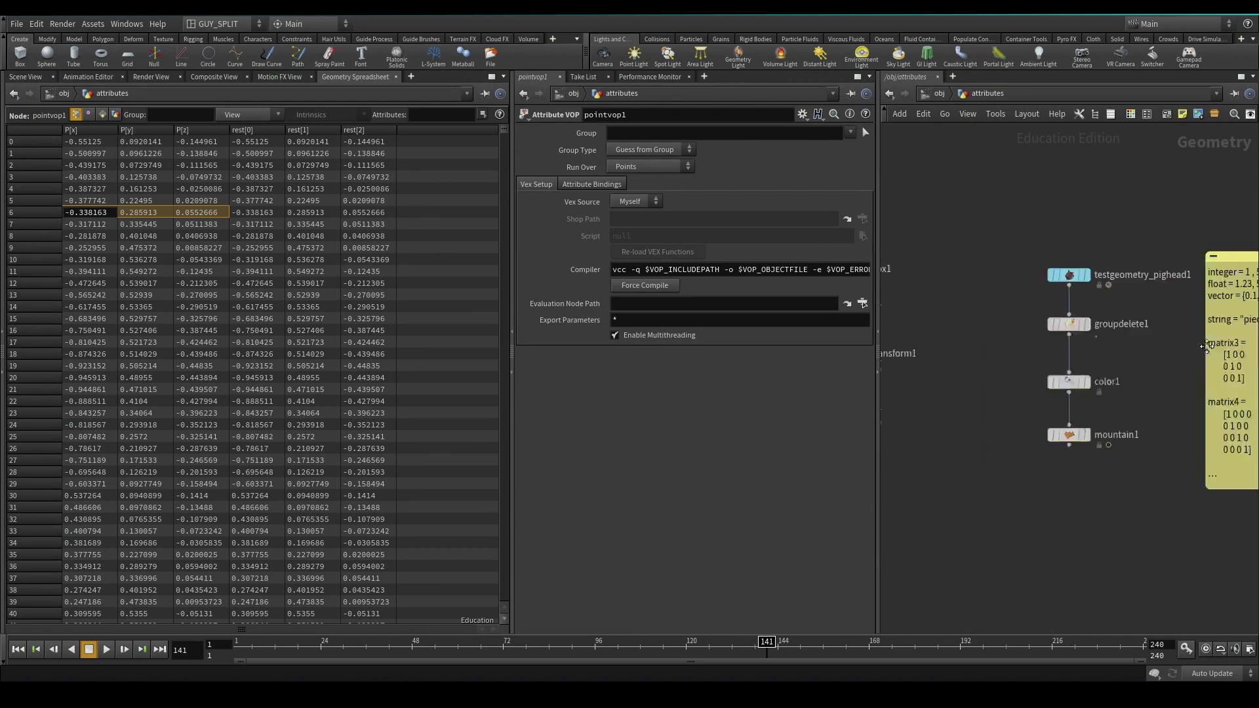
- Insert a Color node with white Cd (1, 1, 1) between box1 and transform1
{"action": "middle_click_drag", "start_coordinate": [927, 311], "coordinate": [1056, 328]}
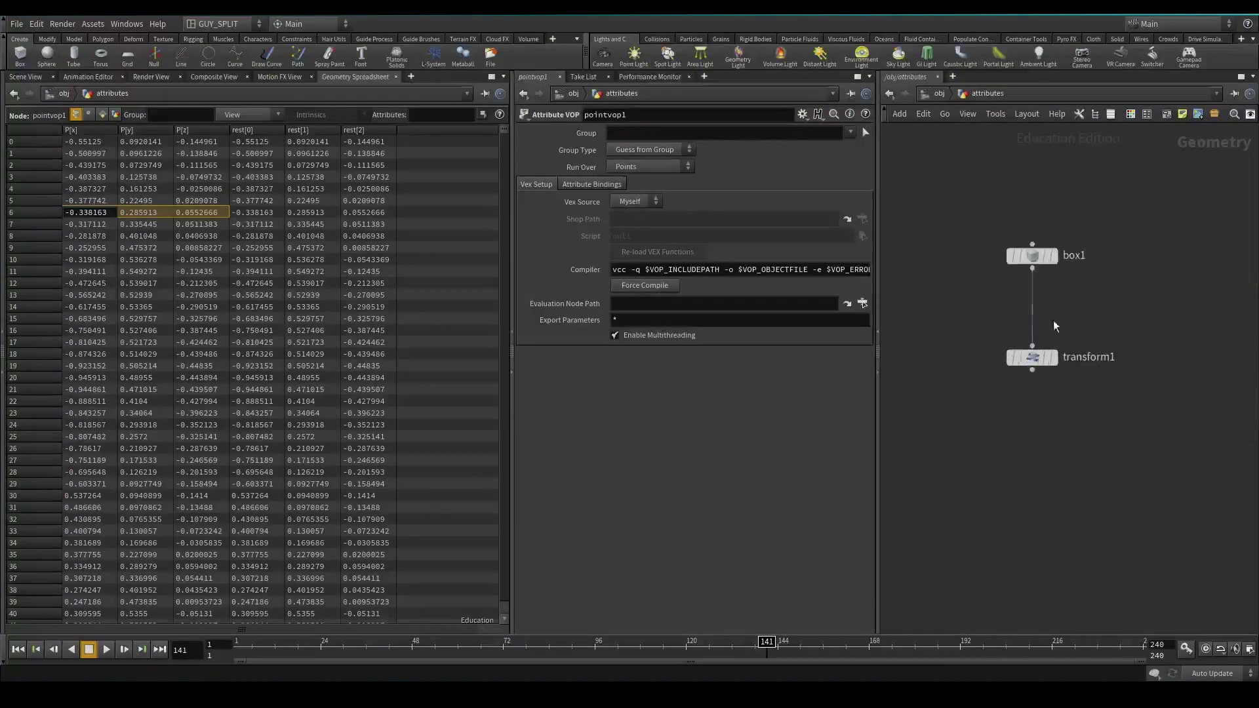
{"action": "left_click", "coordinate": [1055, 363]}
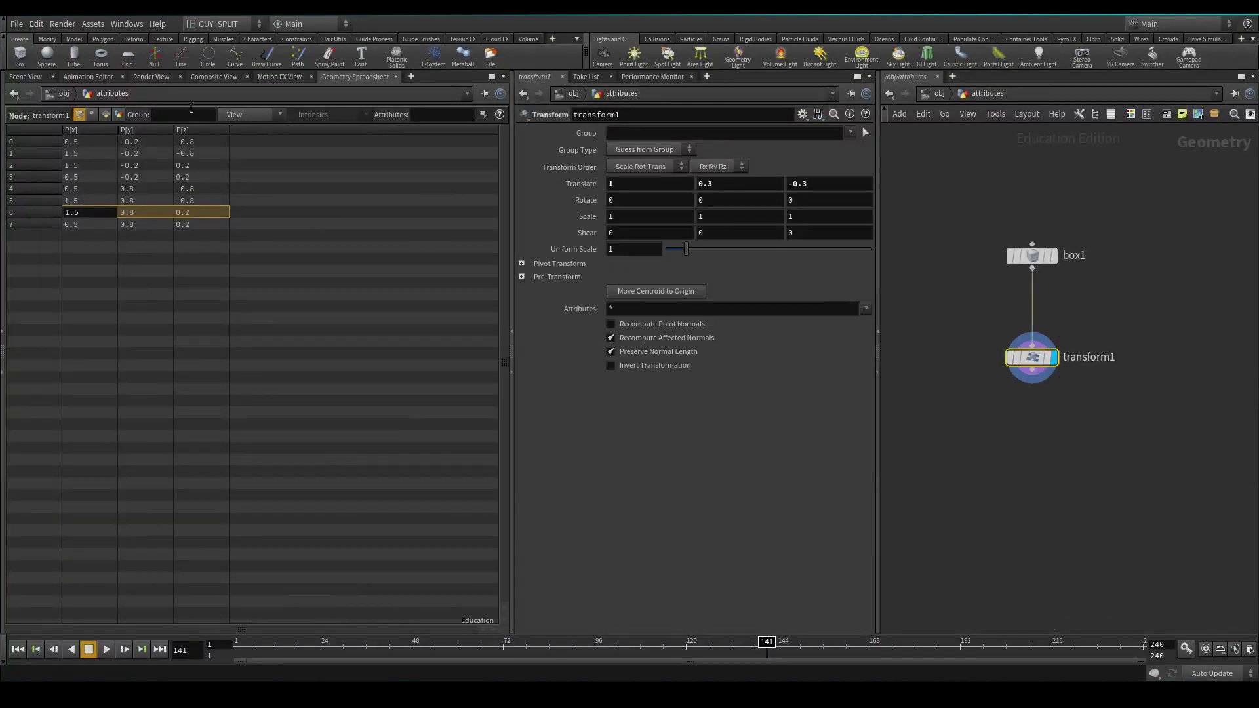
{"action": "key", "text": "Tab"}
{"action": "mouse_move", "coordinate": [1047, 289]}
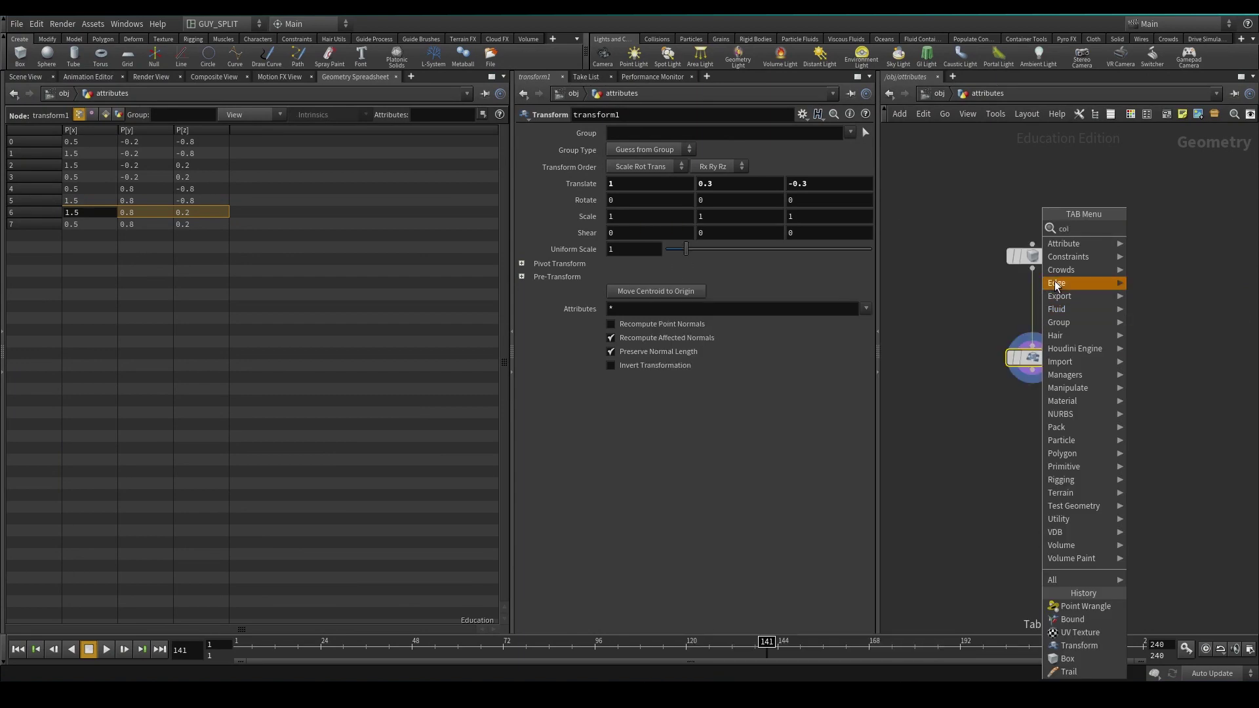
{"action": "left_click", "coordinate": [1175, 228]}
{"action": "left_click", "coordinate": [1021, 300]}
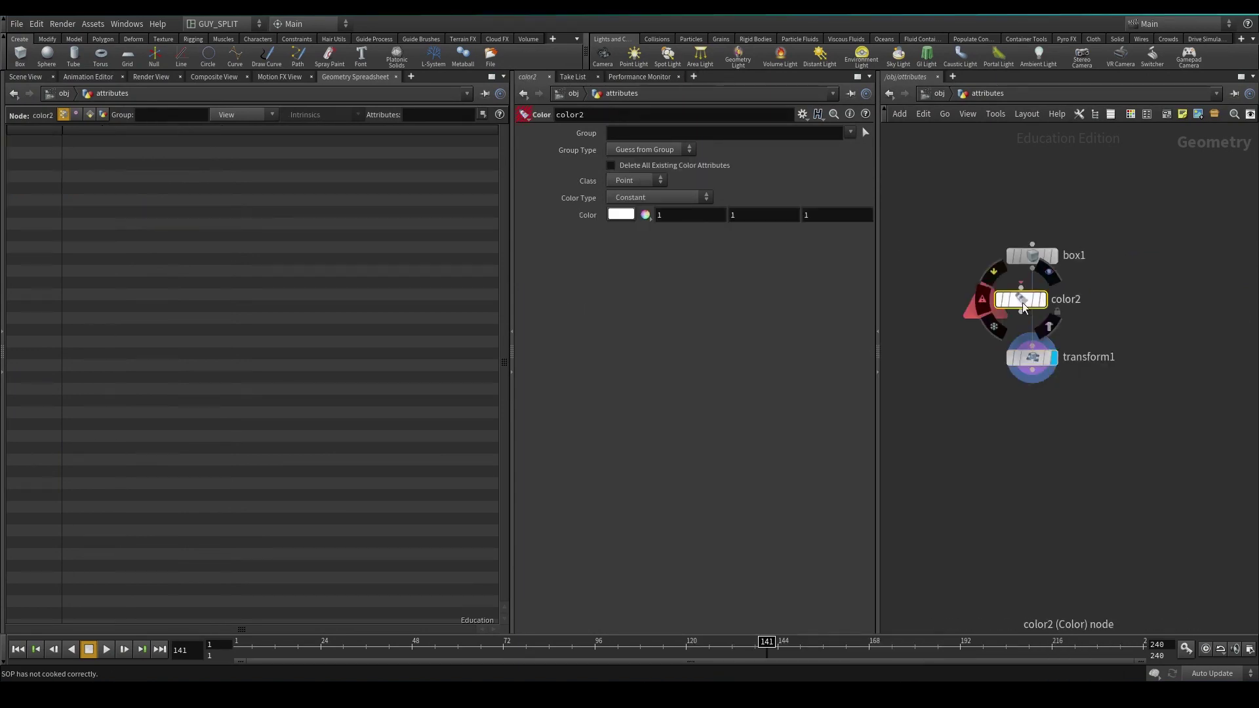